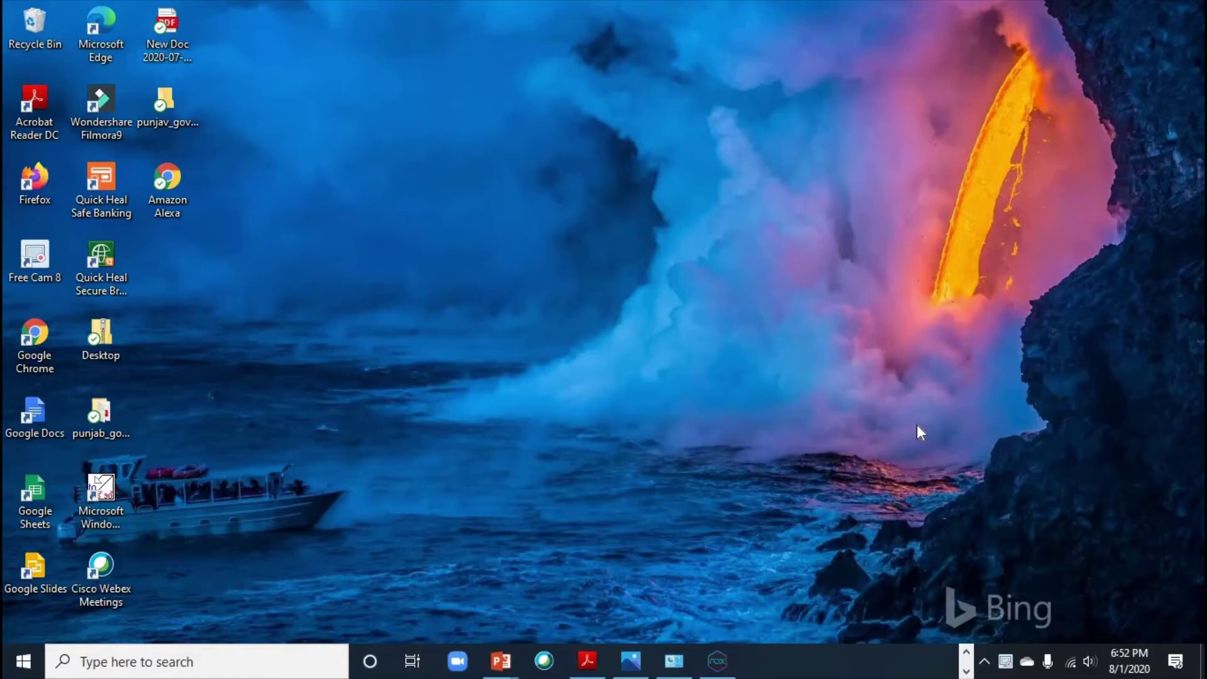
Page the taskbar's pinned apps to reveal the Google Chrome icon
click(965, 665)
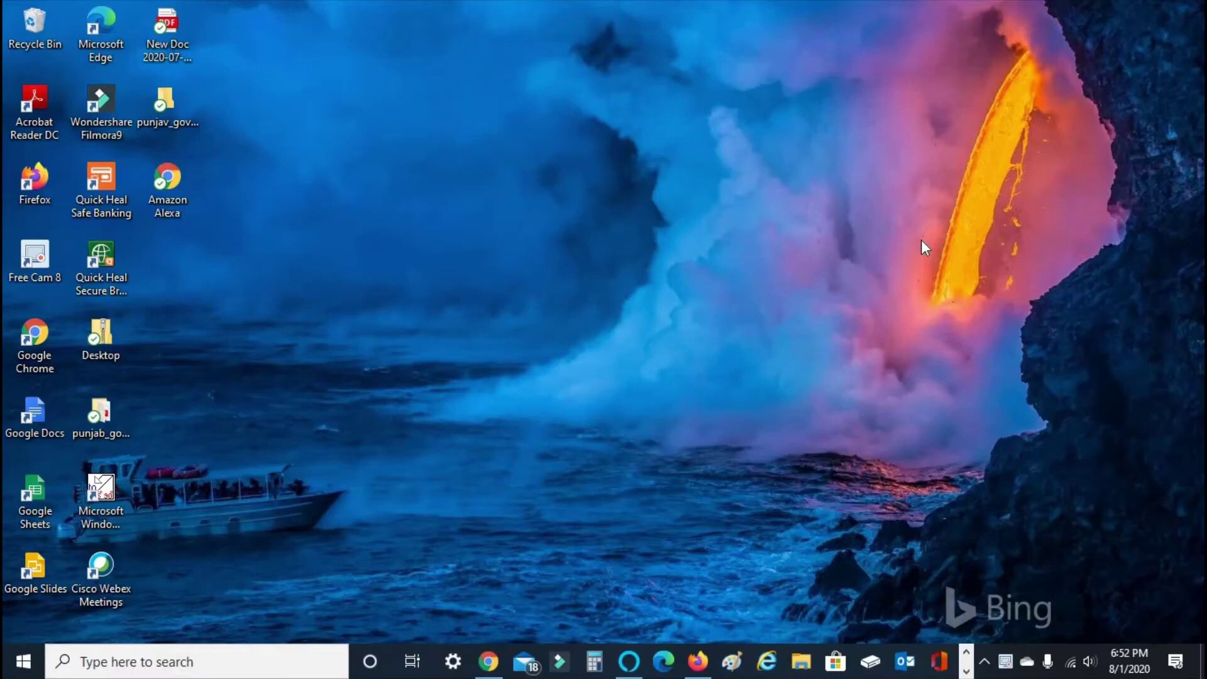
Restore the Chrome window from the taskbar to reach the YouTube home page
click(488, 661)
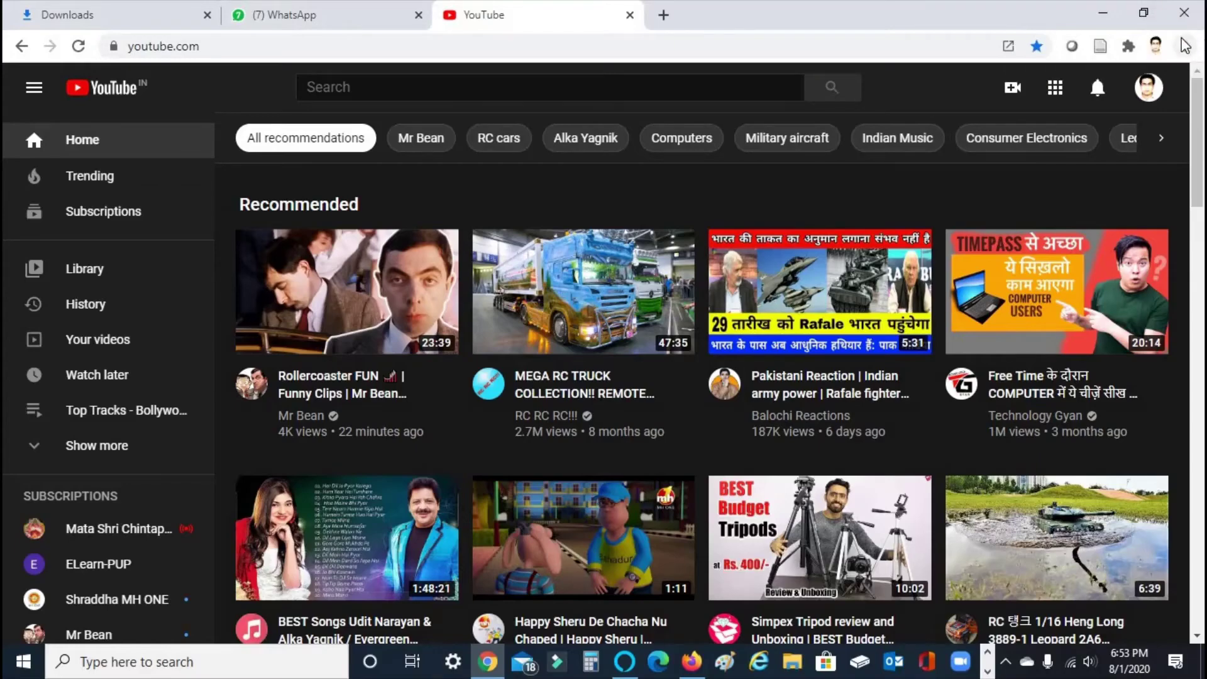
Start Chrome's Create shortcut dialog for the YouTube page from the main menu
click(1186, 45)
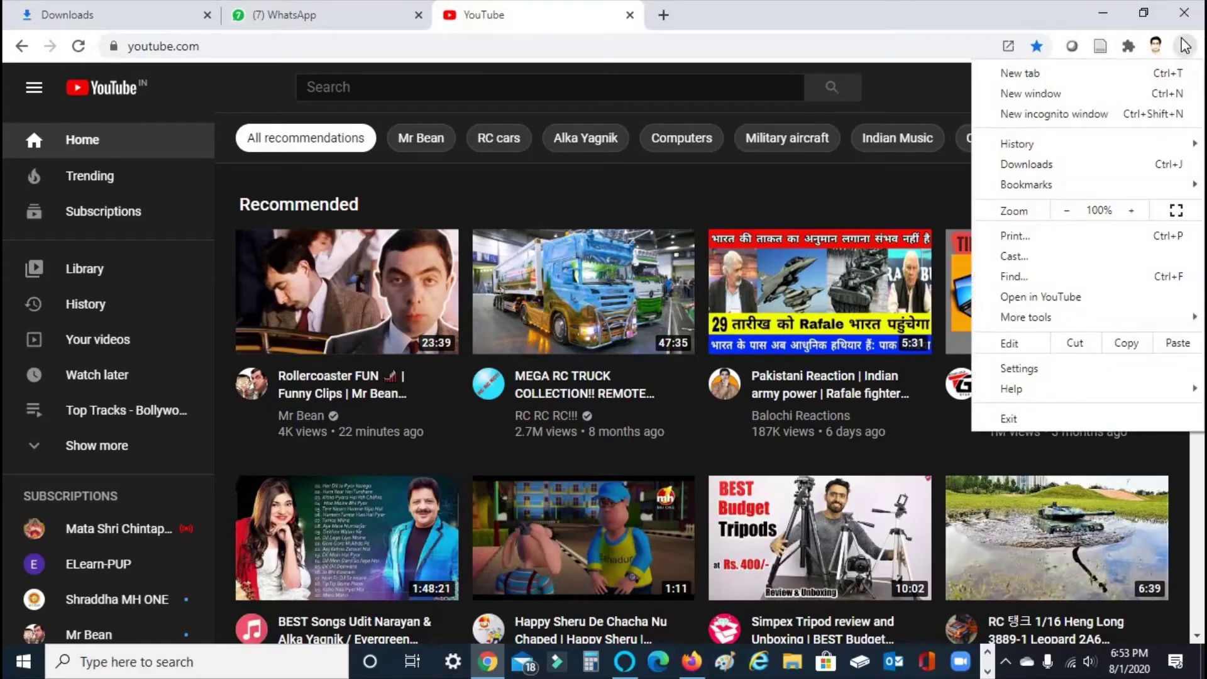
mouse_move(1027, 317)
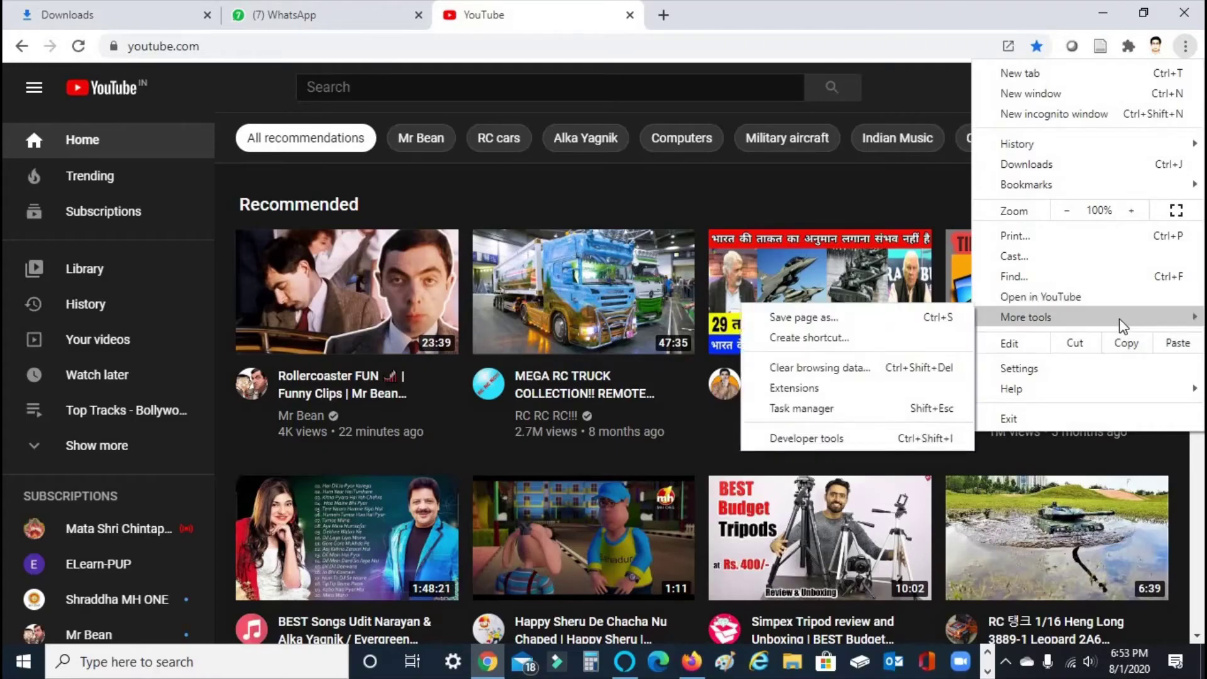
click(839, 342)
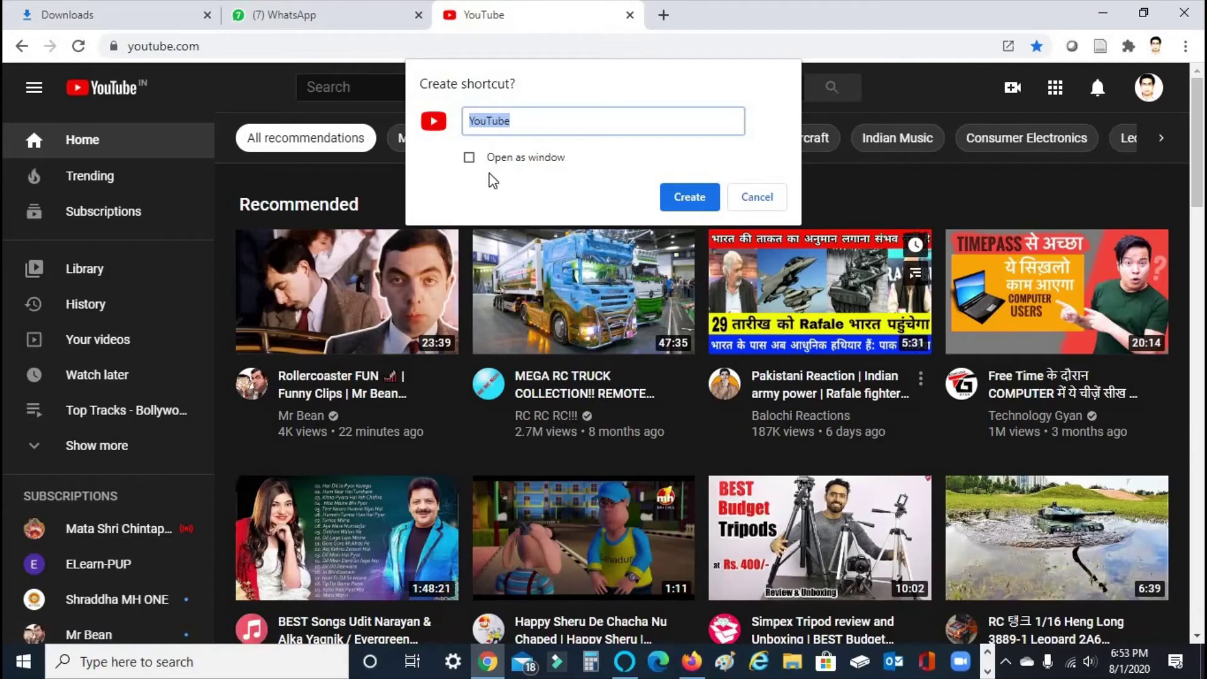
Keep the 'YouTube' shortcut name and enable 'Open as window'
click(514, 123)
click(469, 158)
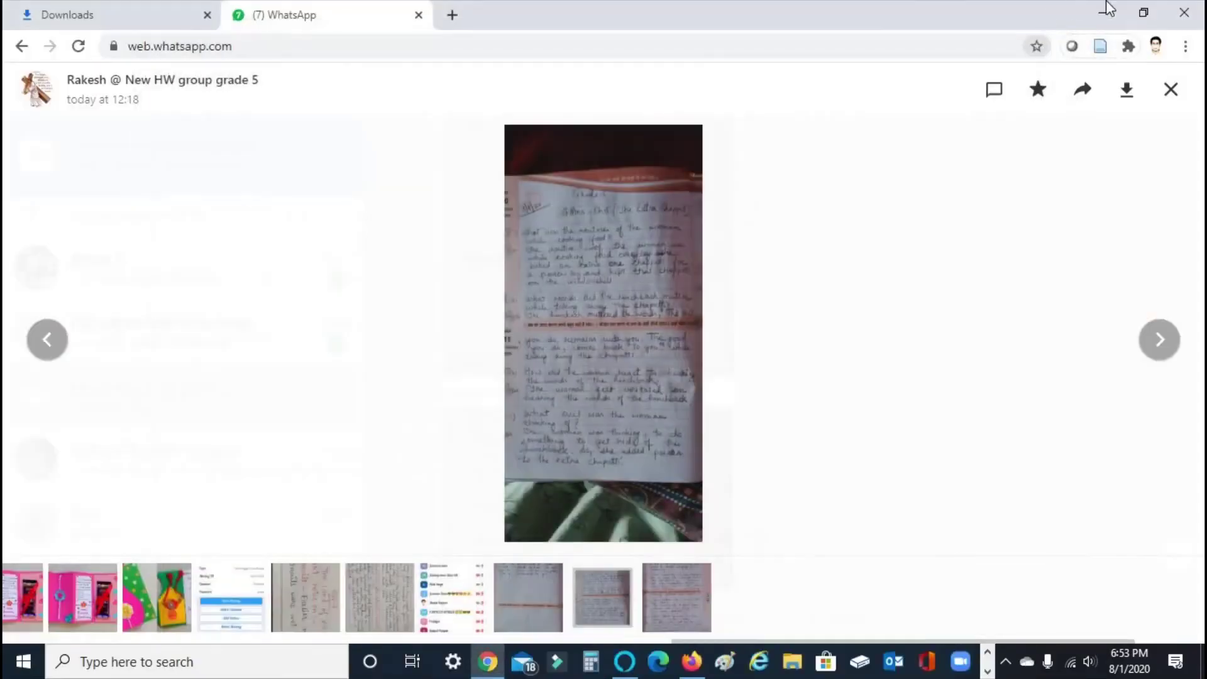
Minimize Chrome and launch the YouTube desktop shortcut as its own app window
click(1104, 12)
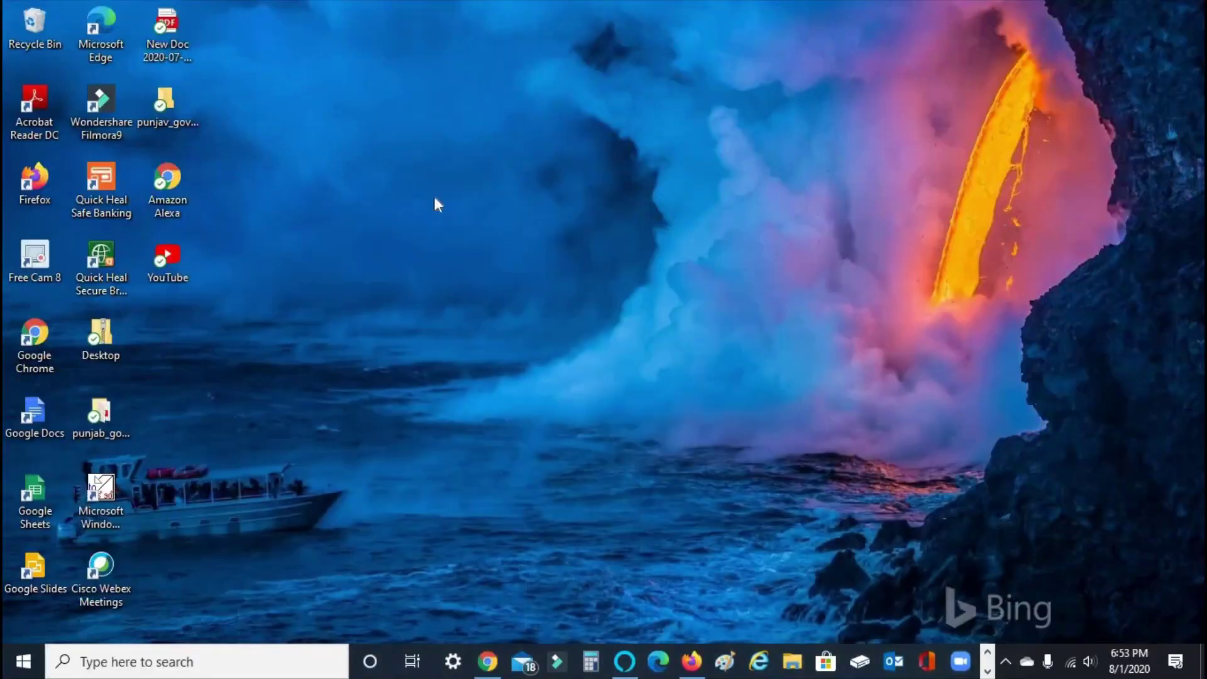
double_click(165, 262)
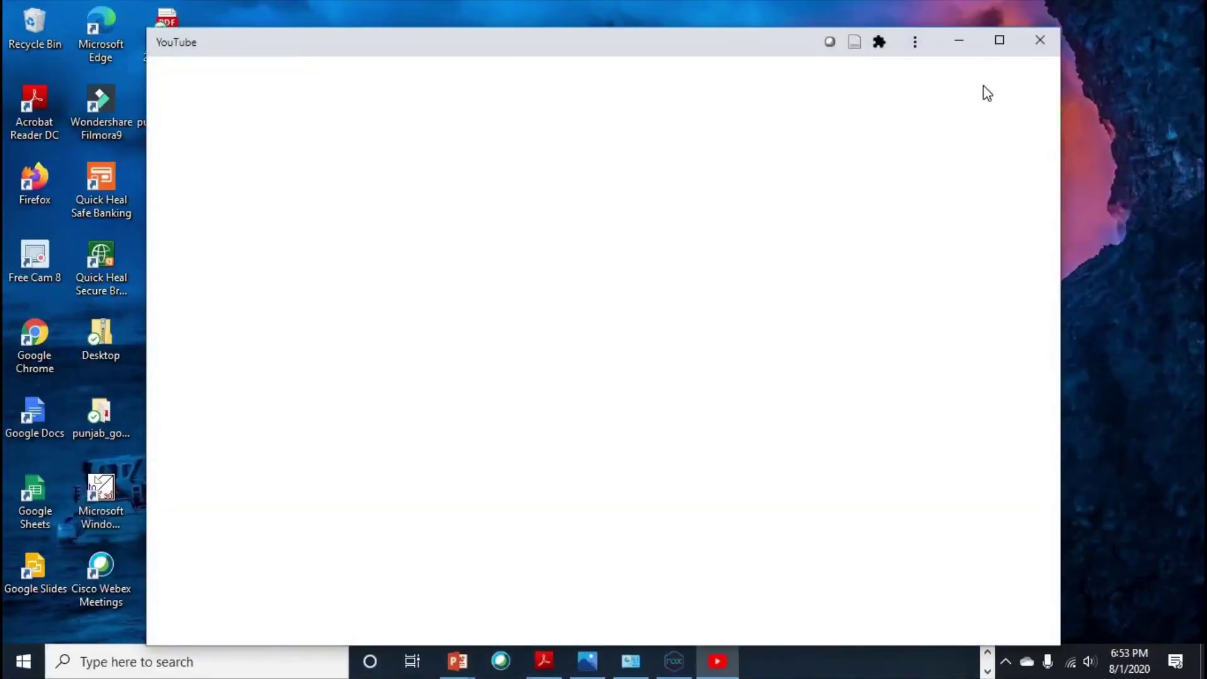